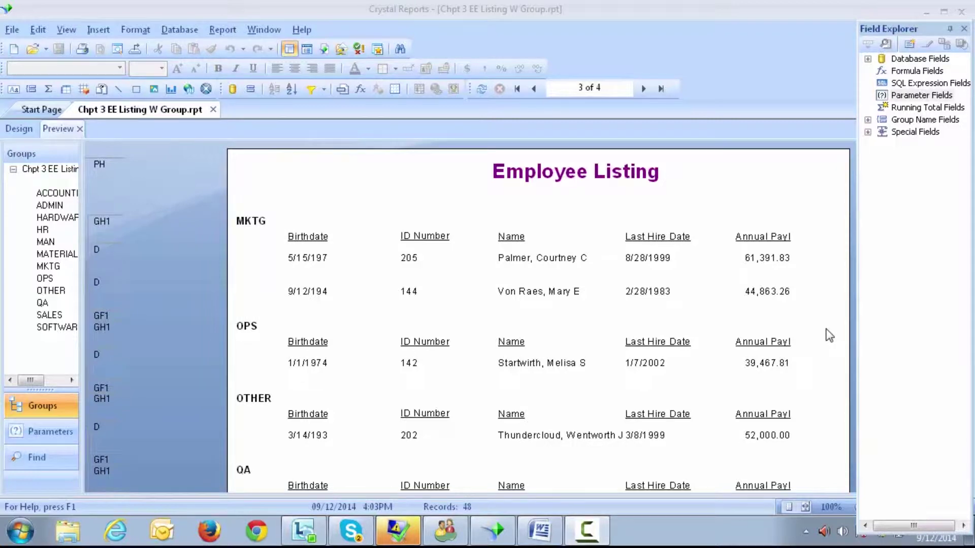
Start a record selection filter on p_level2 using the 'is one of' operator
left_click(235, 31)
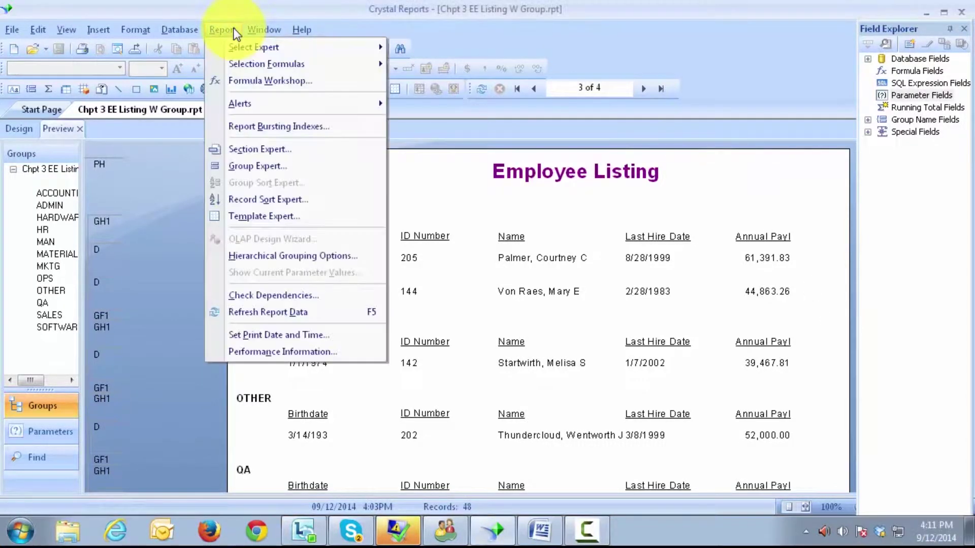
mouse_move(240, 50)
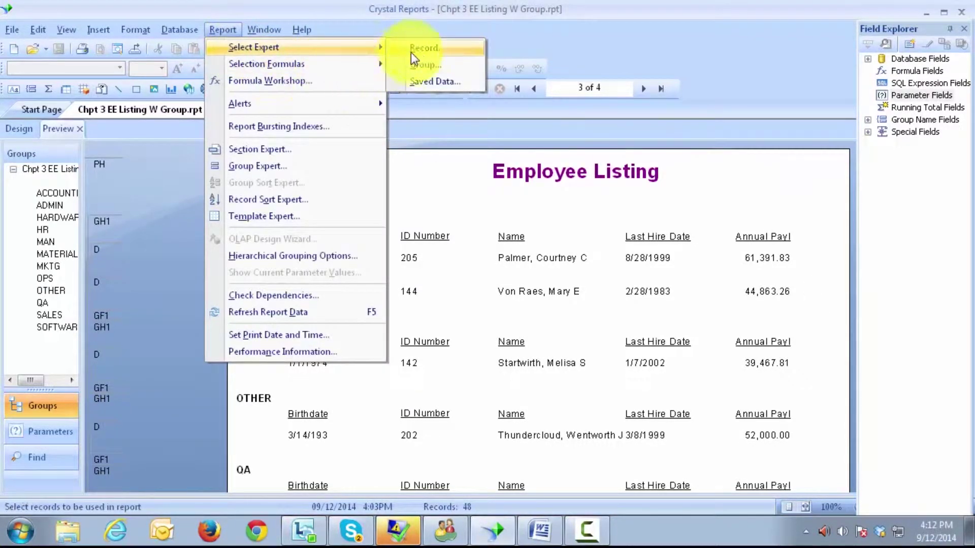
left_click(422, 47)
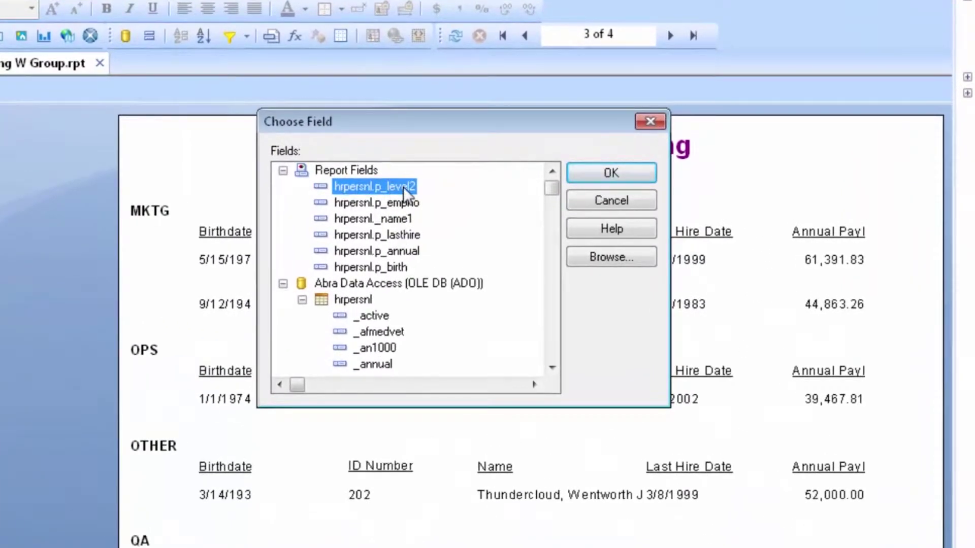
double_click(403, 186)
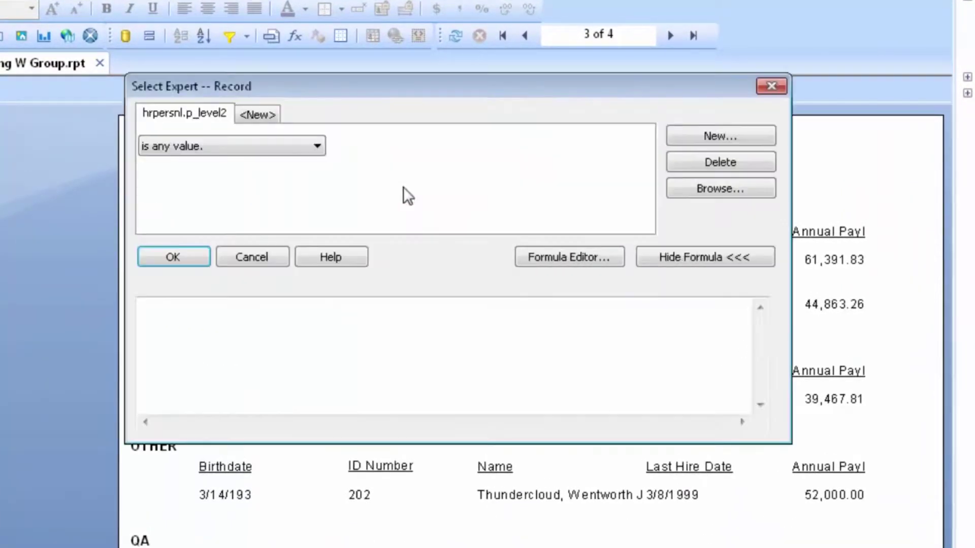
left_click(223, 147)
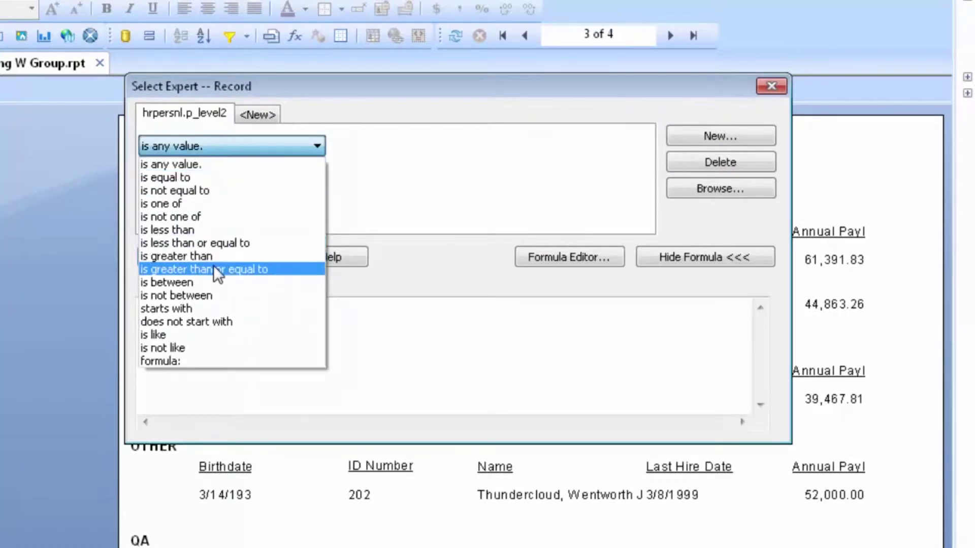
left_click(197, 204)
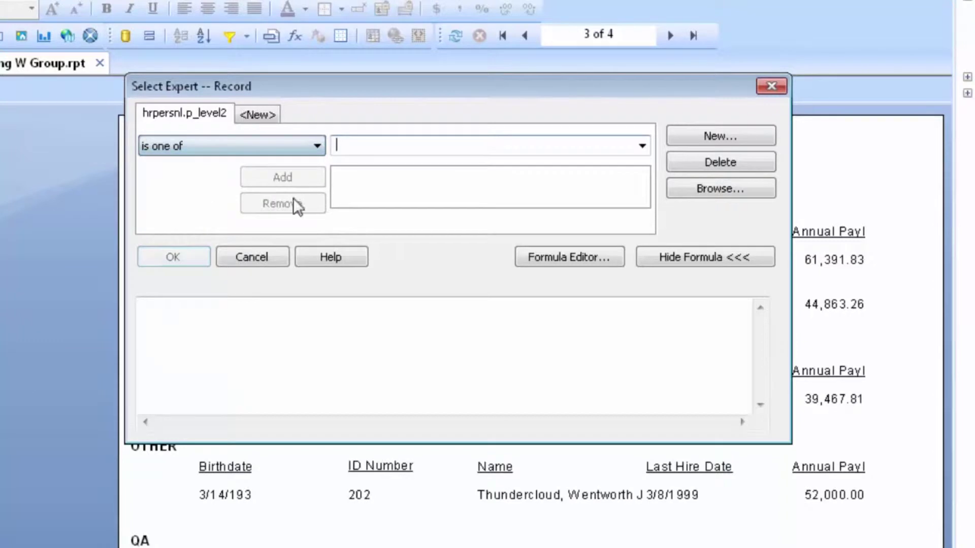
Allow ACCOUNTING, HARDWARE and MAN, then refresh the preview to 24 records over 2 pages
left_click(639, 146)
left_click(411, 176)
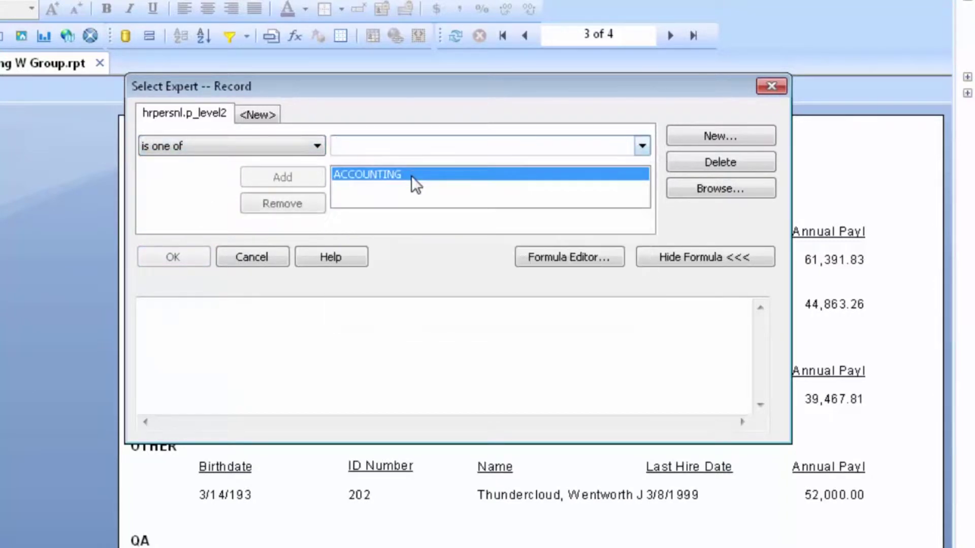
left_click(642, 146)
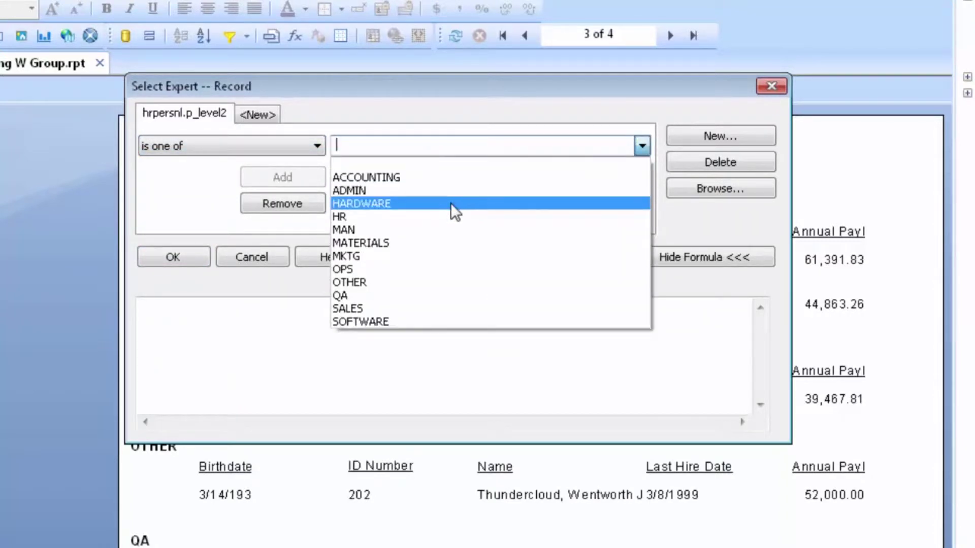
left_click(450, 203)
left_click(641, 147)
left_click(462, 230)
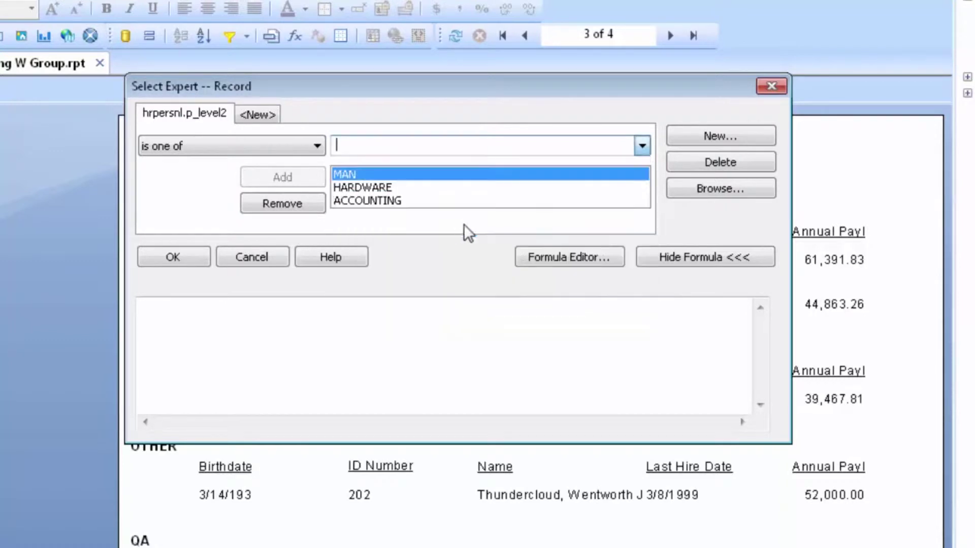
left_click(206, 259)
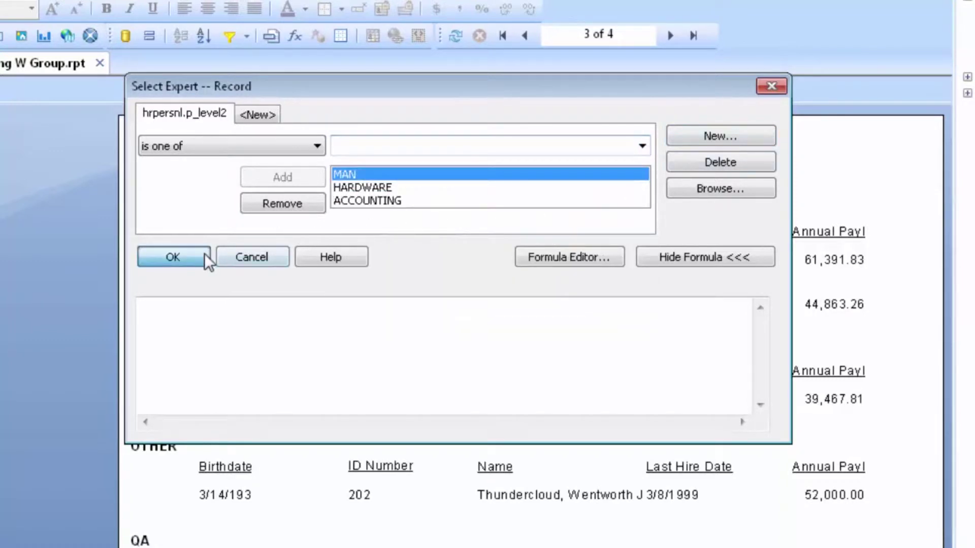
left_click(543, 288)
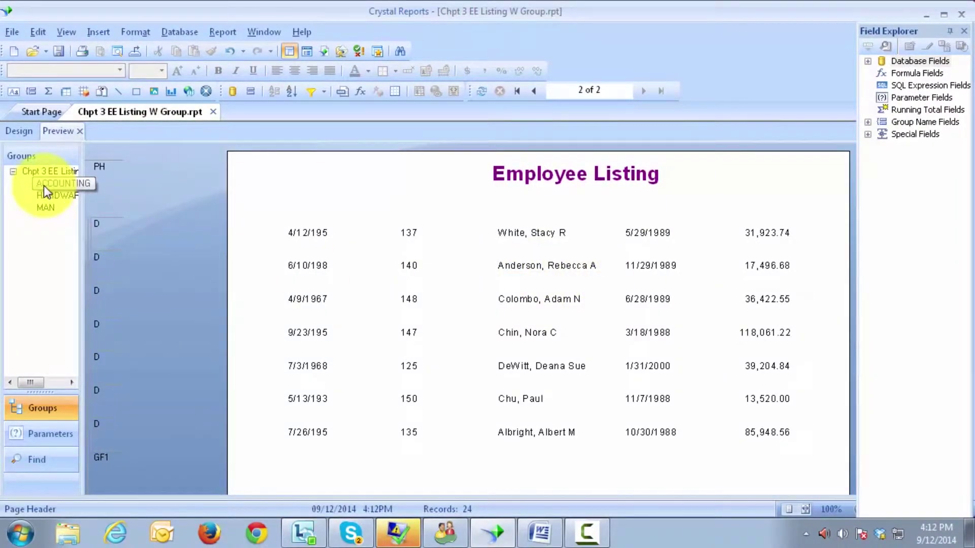
Jump via the group tree from ACCOUNTING to the MAN group and its seven employees
left_click(42, 185)
left_click(42, 209)
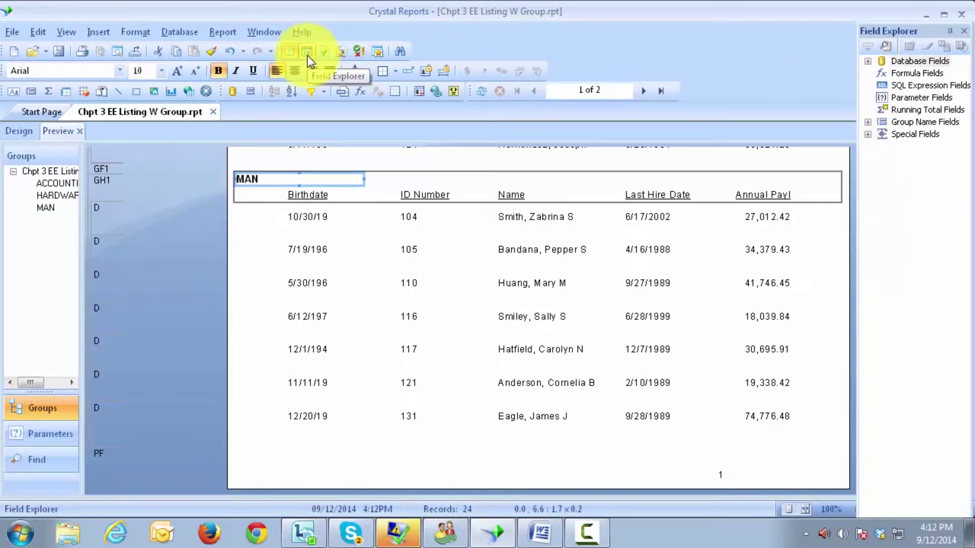
left_click(921, 99)
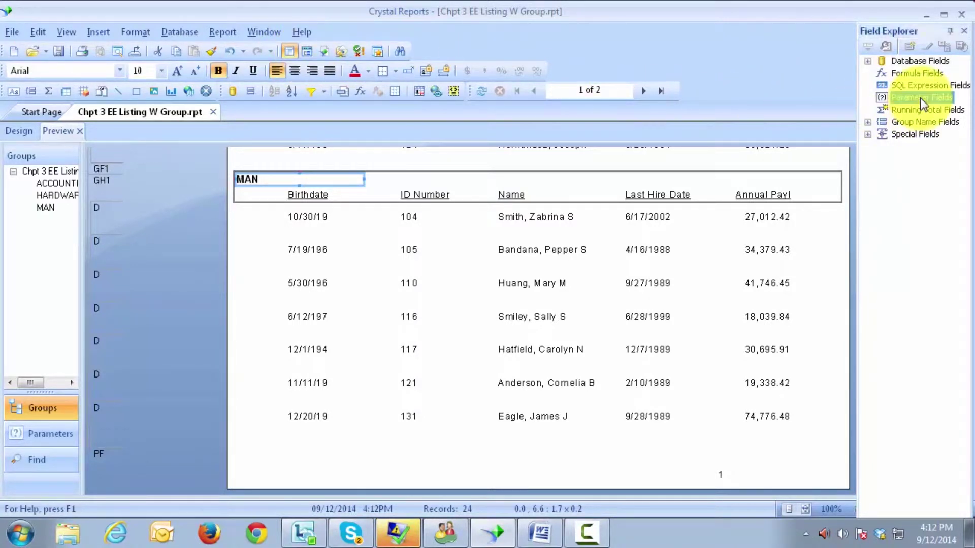
Add a new parameter under Parameter Fields named Department(s)
right_click(922, 100)
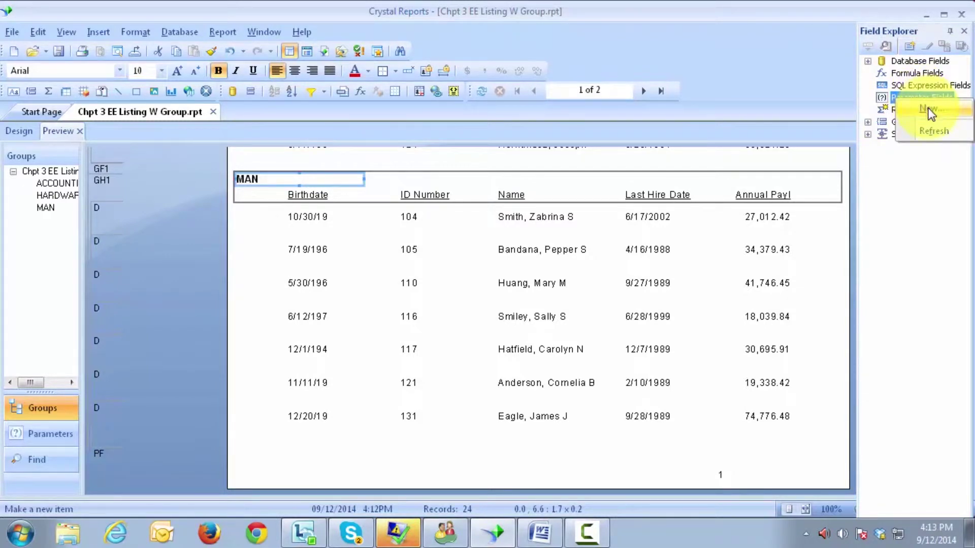
left_click(928, 108)
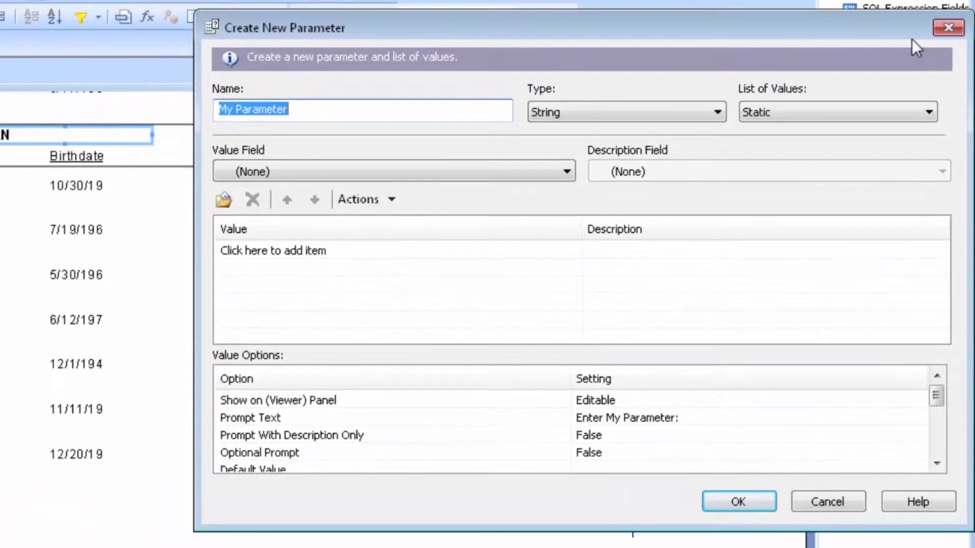
type("Depart")
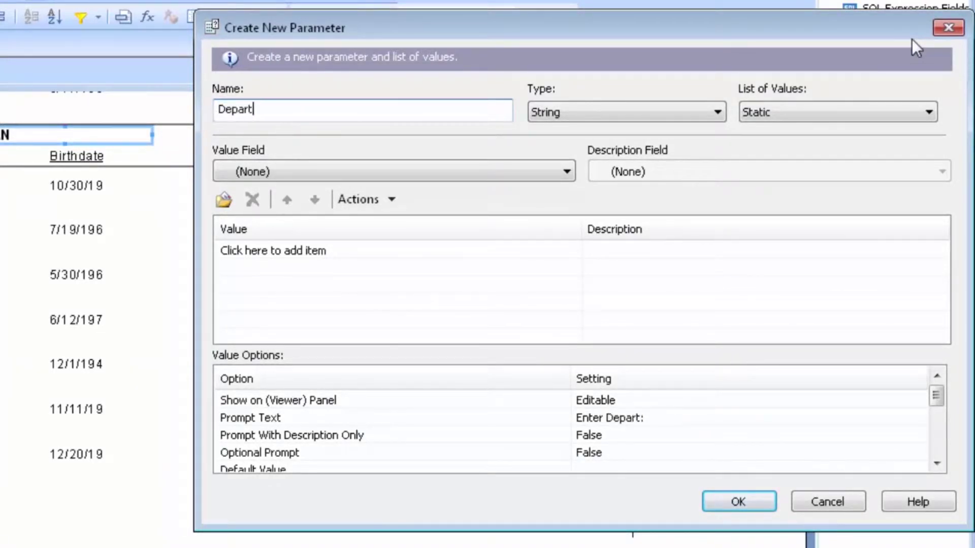
type("ment(s)")
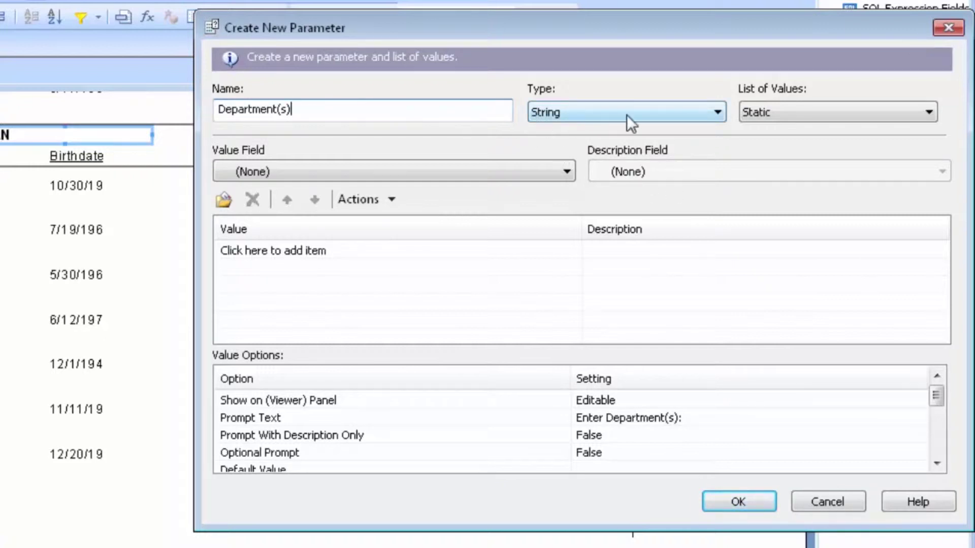
left_click(716, 111)
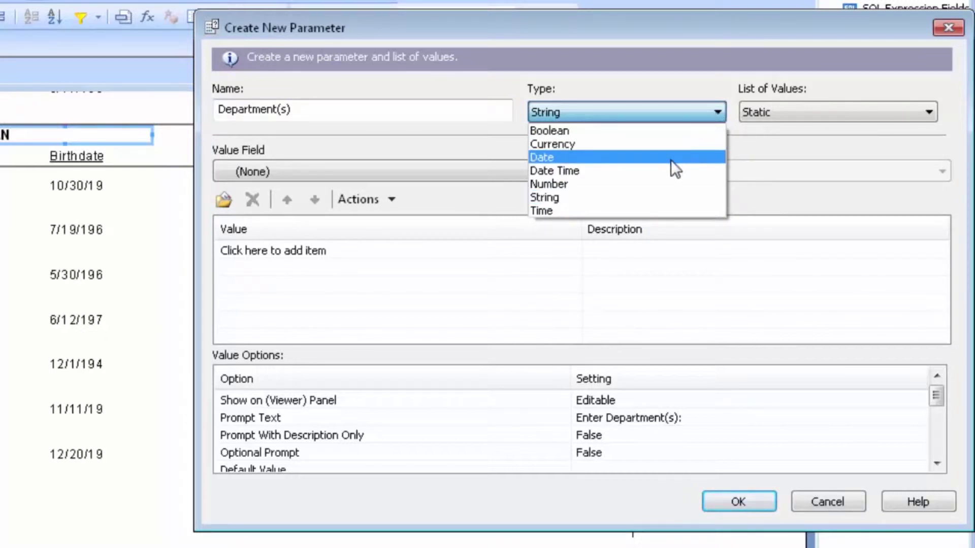
Keep the Department(s) type as String and set its value field to p_level2
left_click(660, 196)
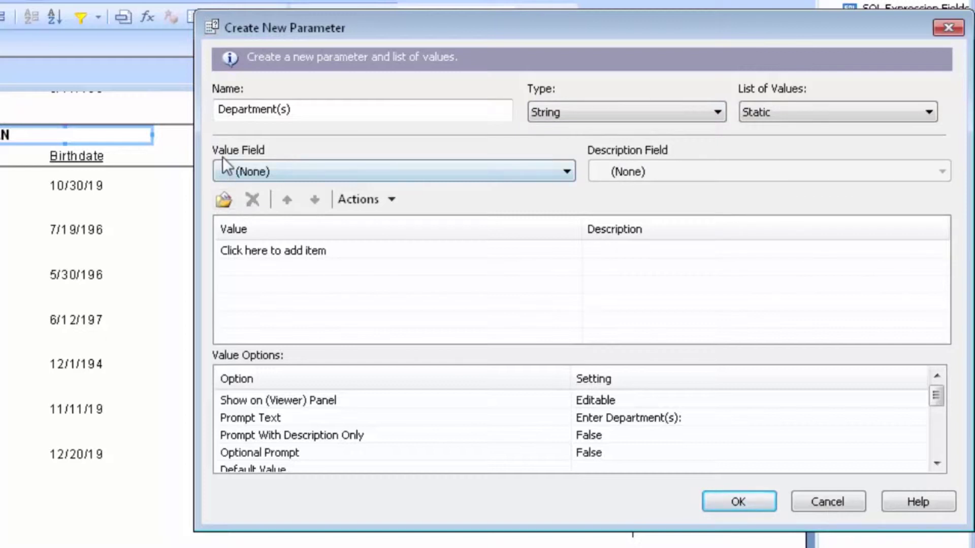
left_click(299, 172)
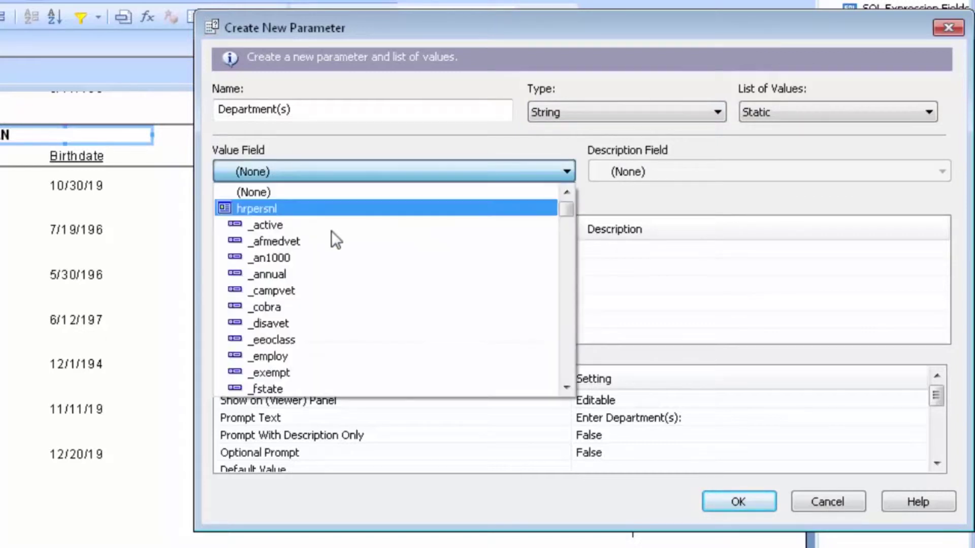
left_click(566, 340)
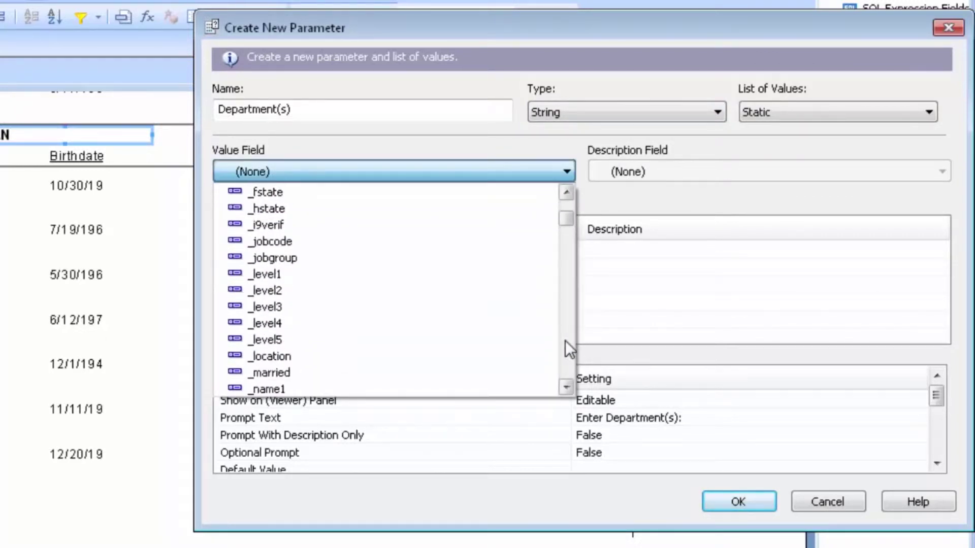
left_click(565, 340)
left_click(565, 340)
left_click(565, 340)
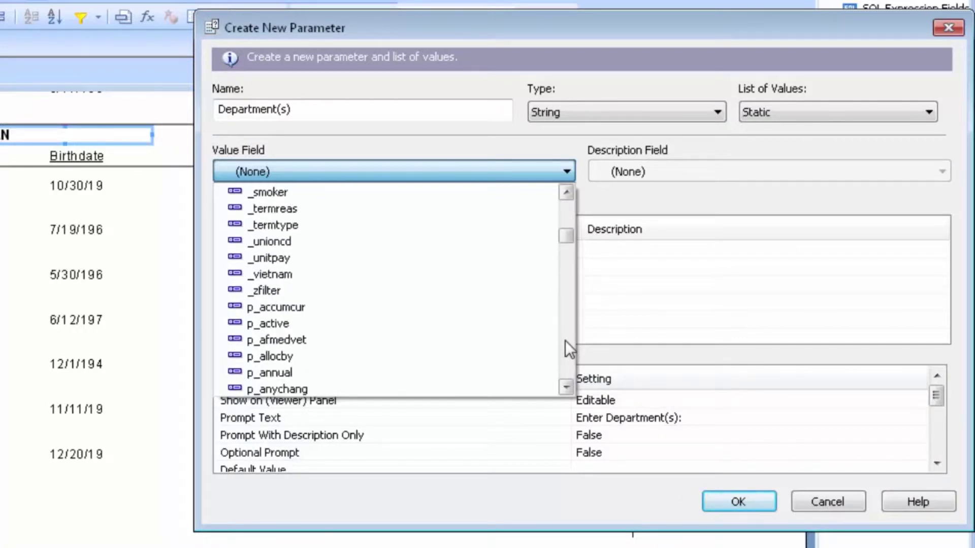
left_click(565, 341)
left_click(565, 340)
left_click(565, 340)
left_click(565, 340)
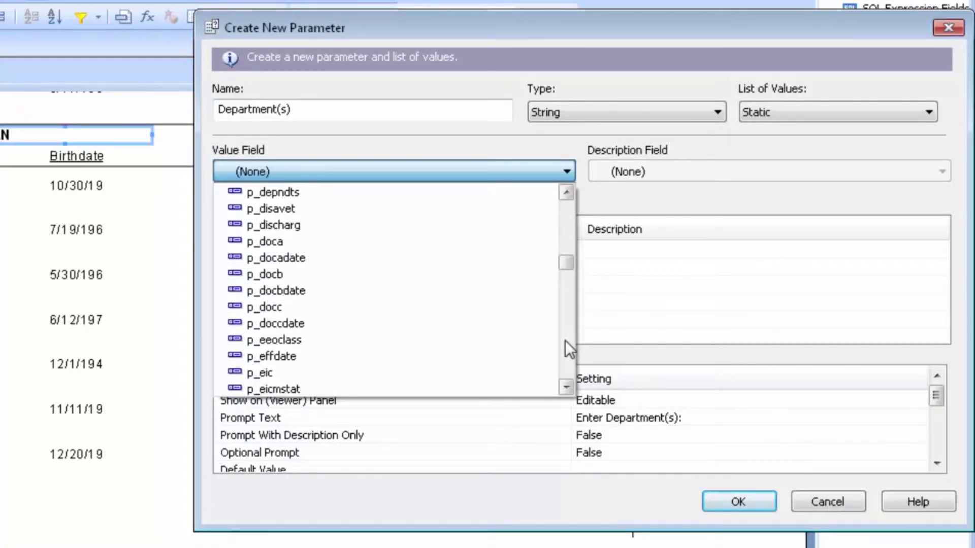
left_click(565, 340)
left_click(565, 340)
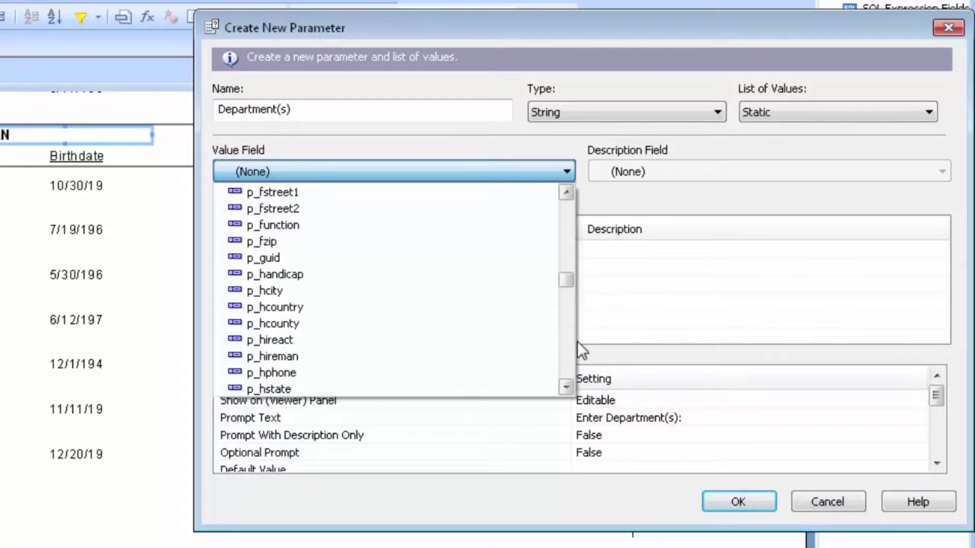
left_click(572, 344)
left_click(572, 344)
left_click(572, 346)
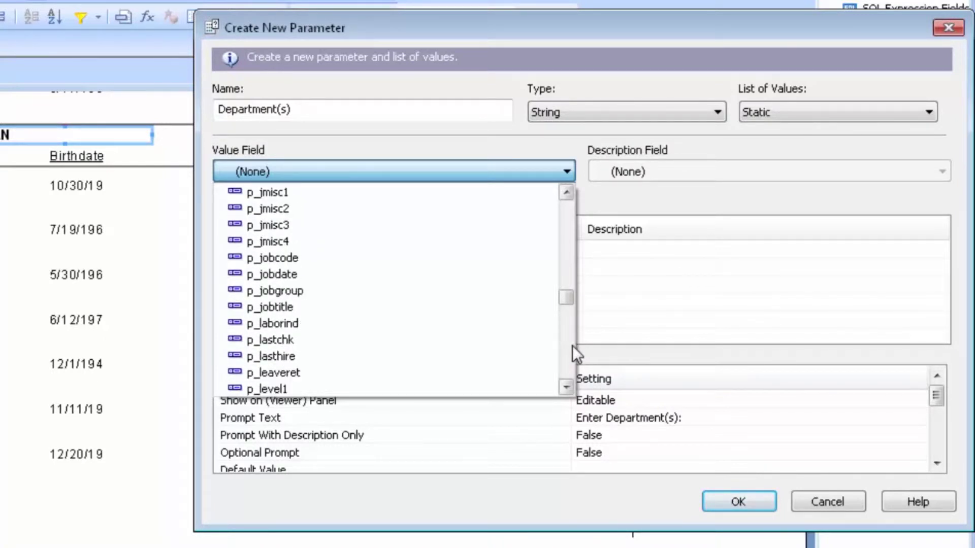
left_click(571, 345)
left_click(332, 212)
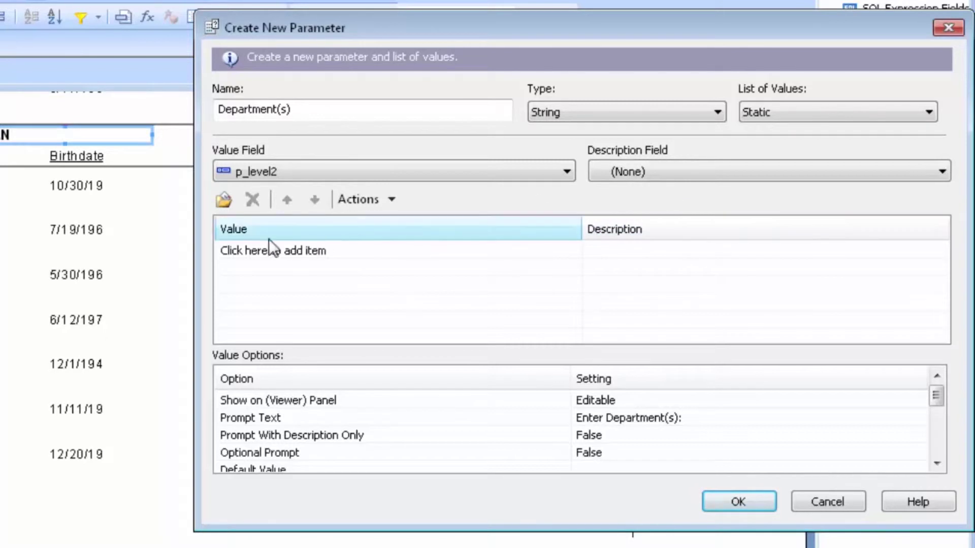
Append all p_level2 database values, ACCOUNTING through MAN, to the Department(s) value list
left_click(374, 202)
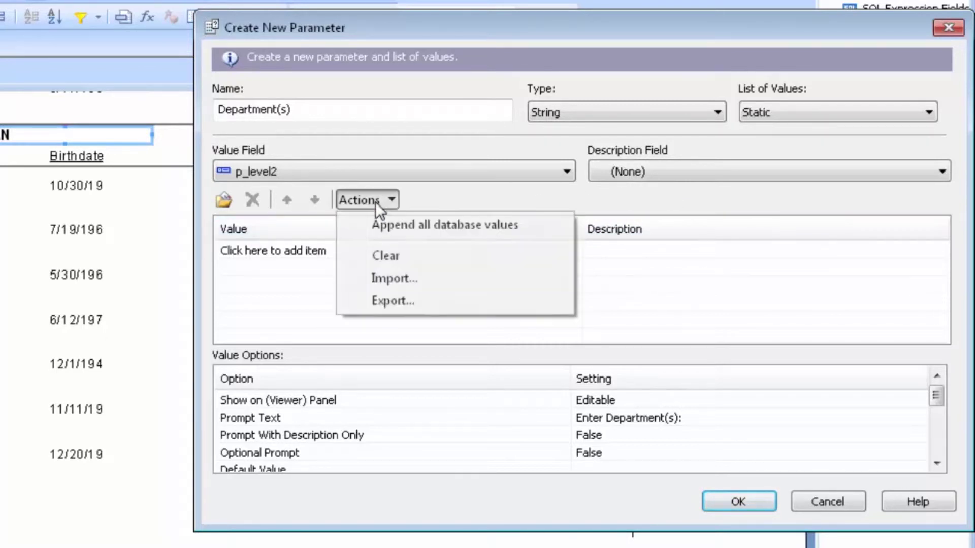
left_click(398, 278)
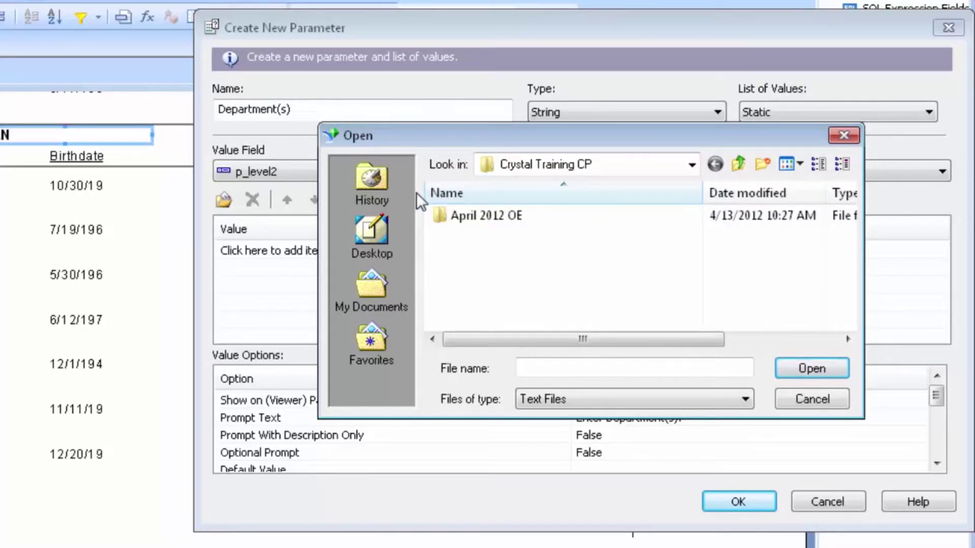
left_click(840, 406)
left_click(388, 199)
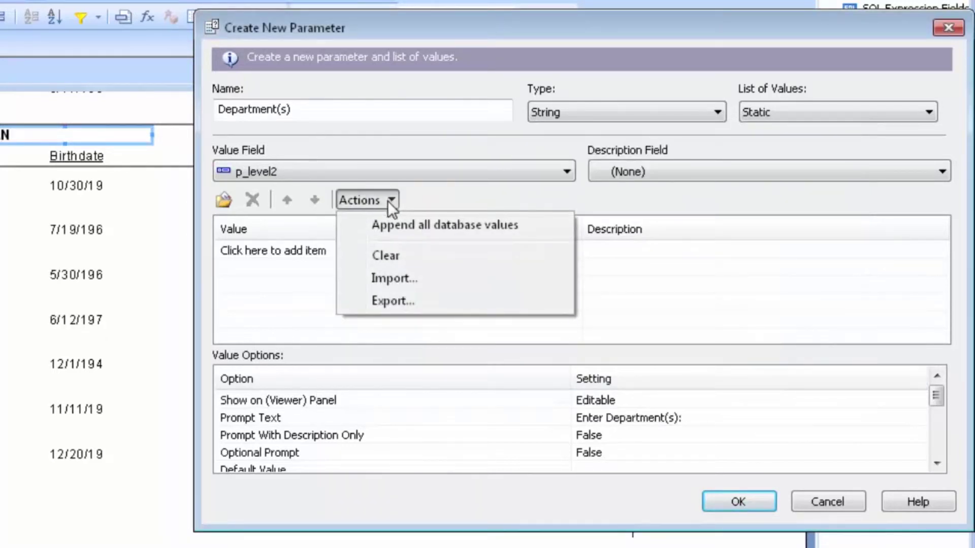
left_click(471, 226)
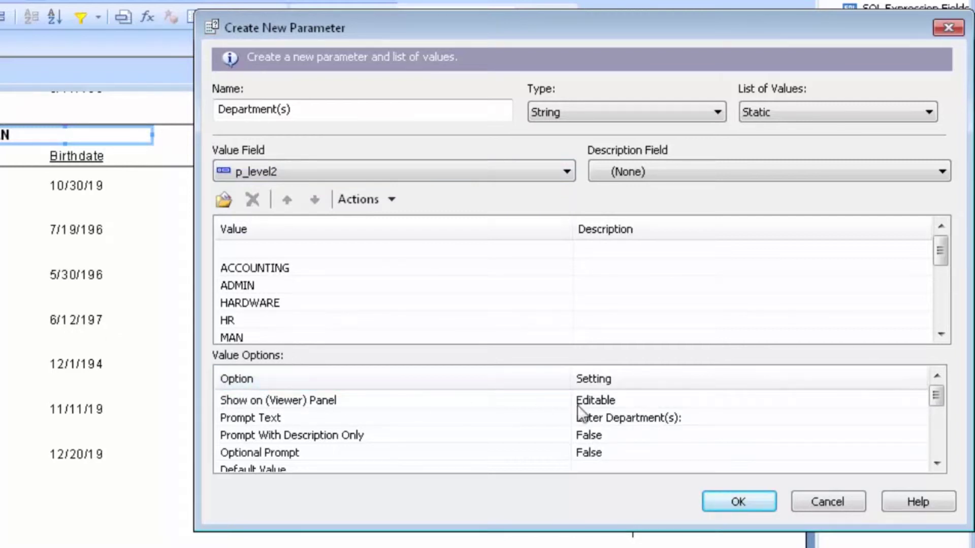
Set Allow multiple values to True for Department(s) and save the parameter
left_click(937, 464)
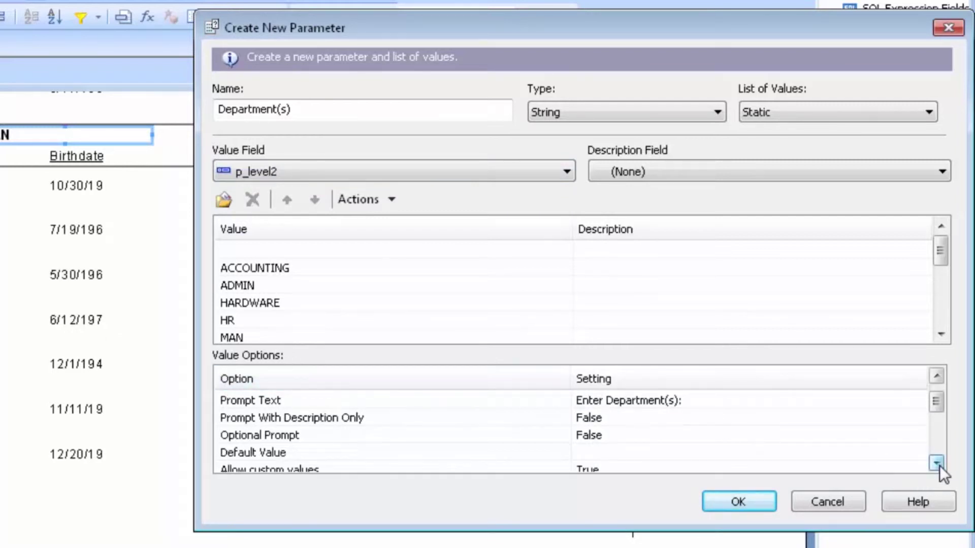
left_click(936, 463)
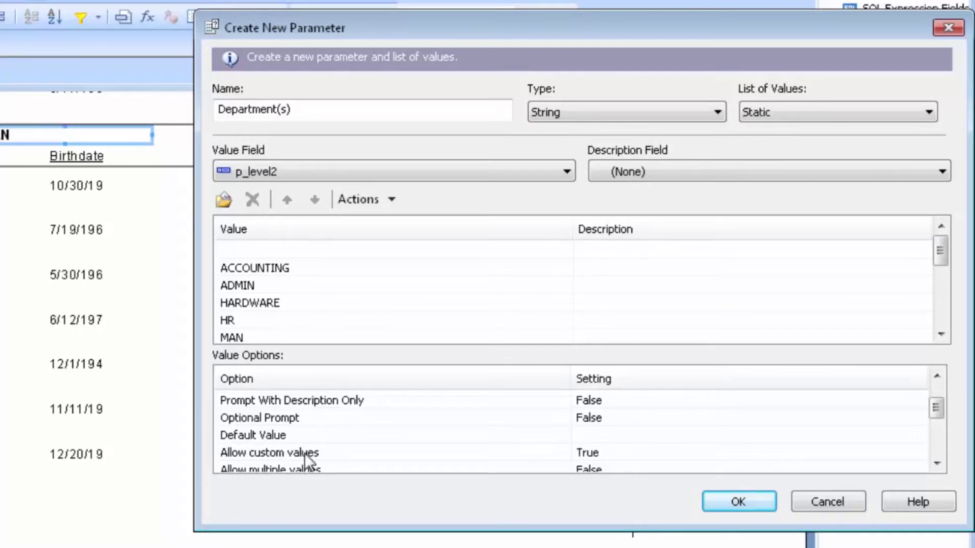
left_click(936, 463)
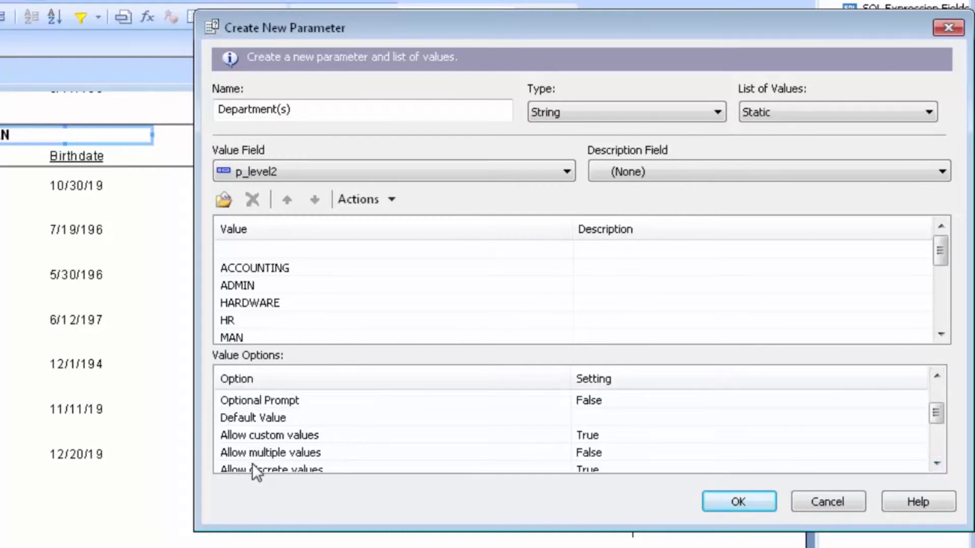
left_click(601, 453)
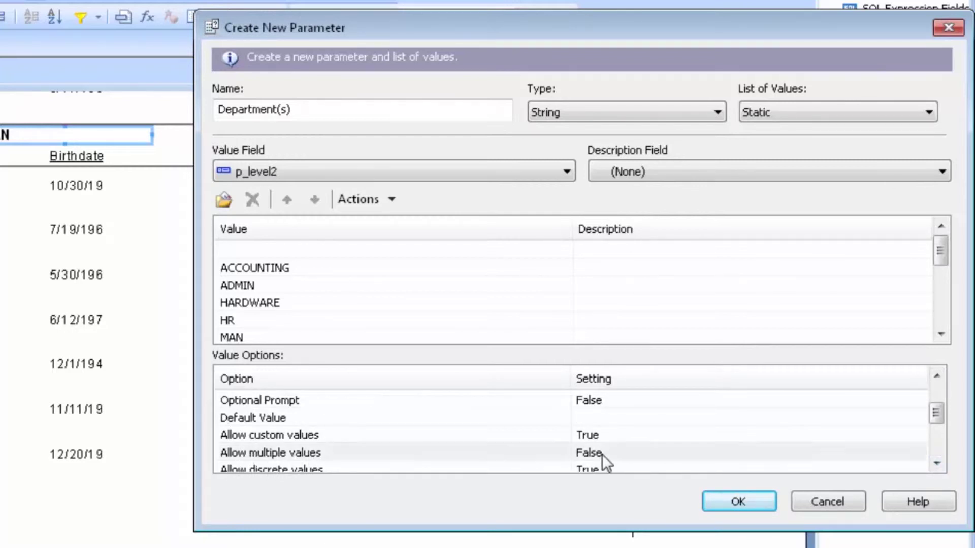
left_click(602, 453)
left_click(593, 469)
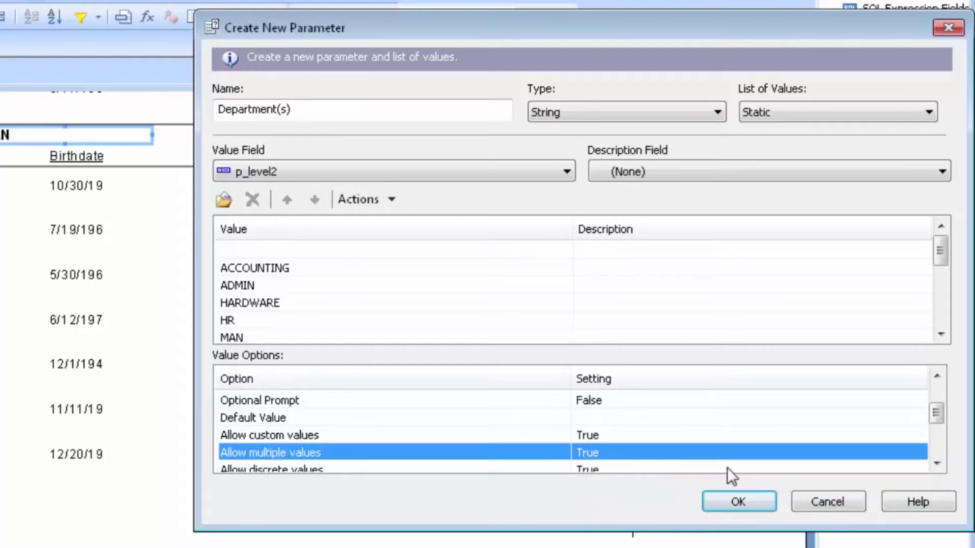
left_click(936, 463)
left_click(935, 463)
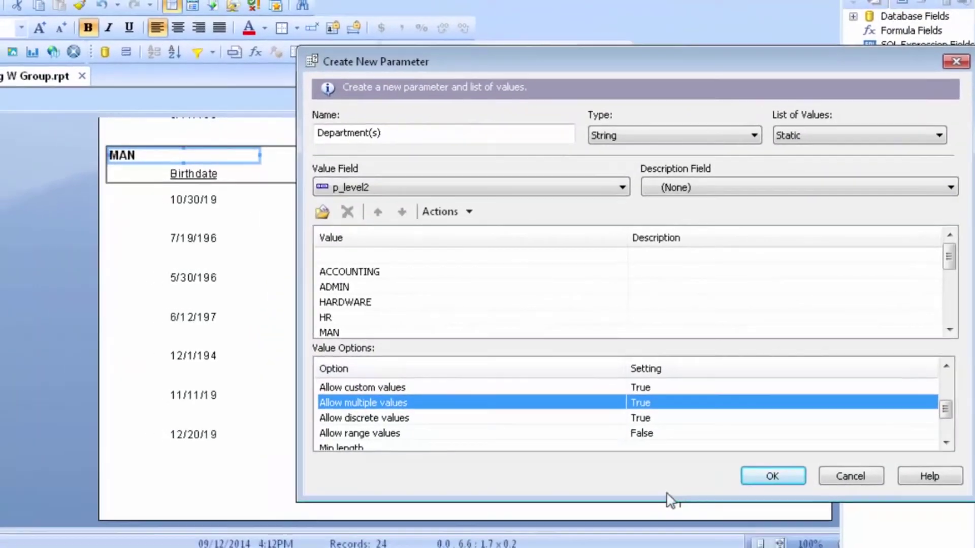
left_click(774, 476)
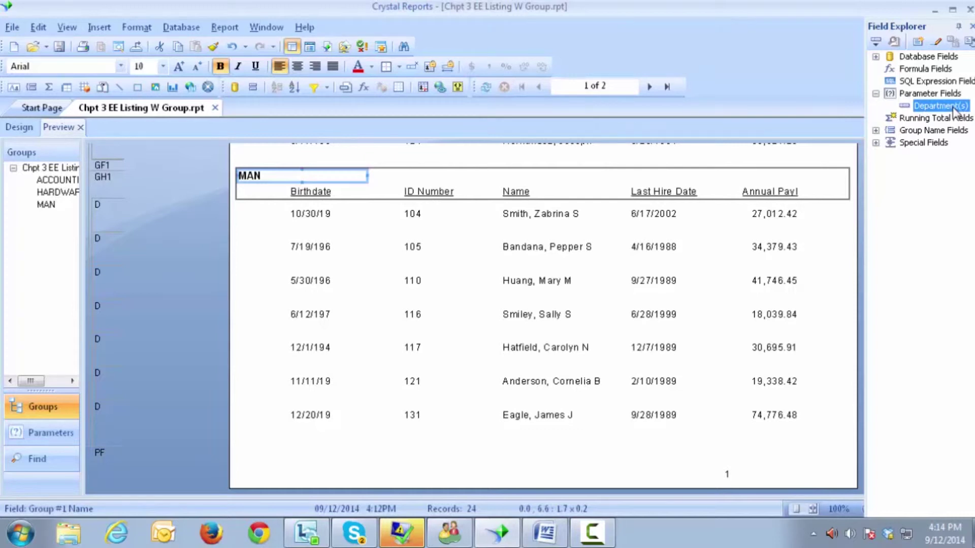
Place the ?Department(s) field at the top right of the Report Header in Design view
left_click(21, 128)
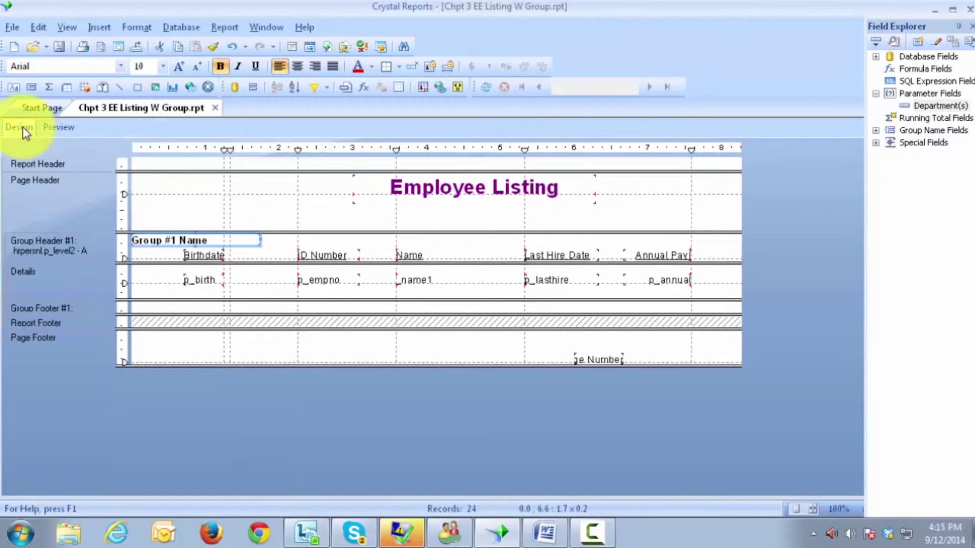
left_click_drag(940, 106, 600, 164)
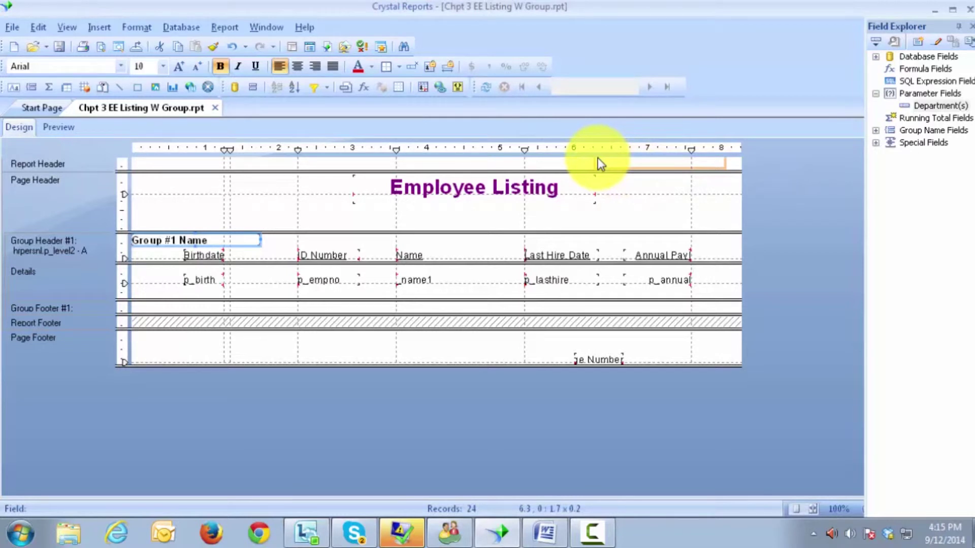
left_click_drag(599, 163, 599, 163)
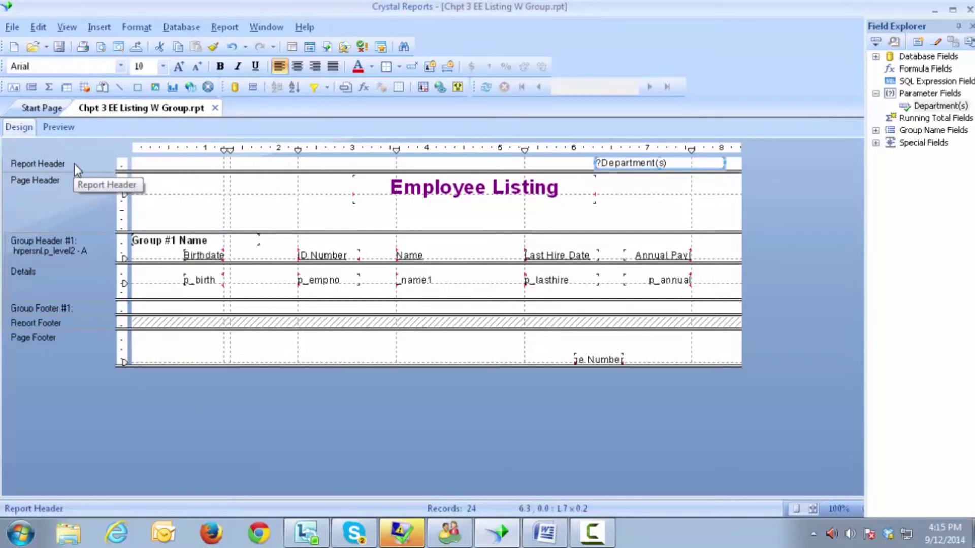
Change the p_level2 record filter to 'is equal to' {?Department(s)}
left_click(229, 28)
mouse_move(235, 48)
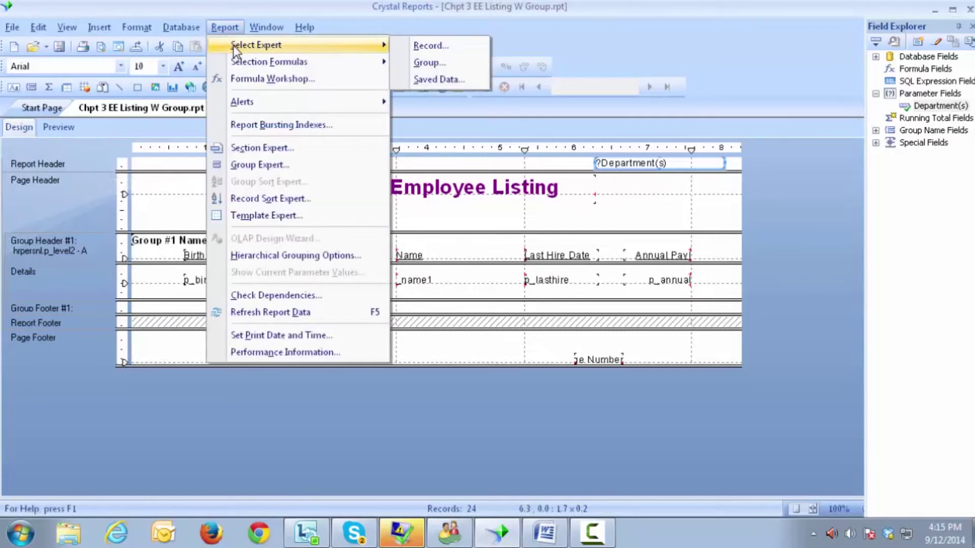
left_click(423, 48)
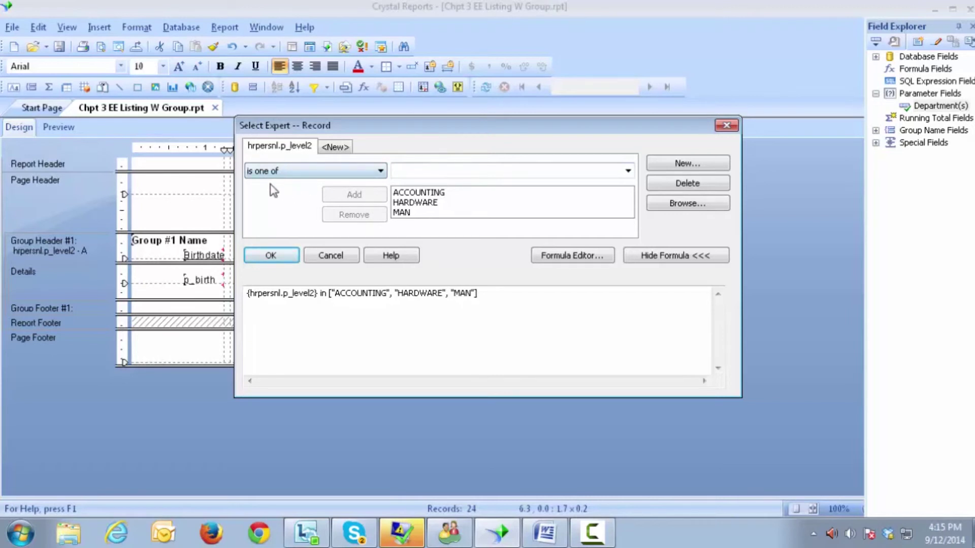
left_click(321, 168)
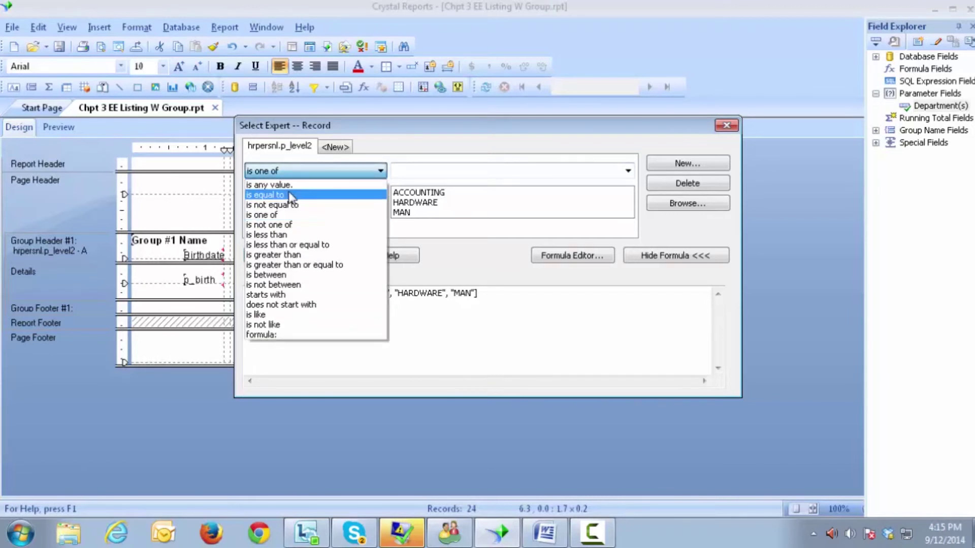
left_click(290, 196)
left_click(628, 171)
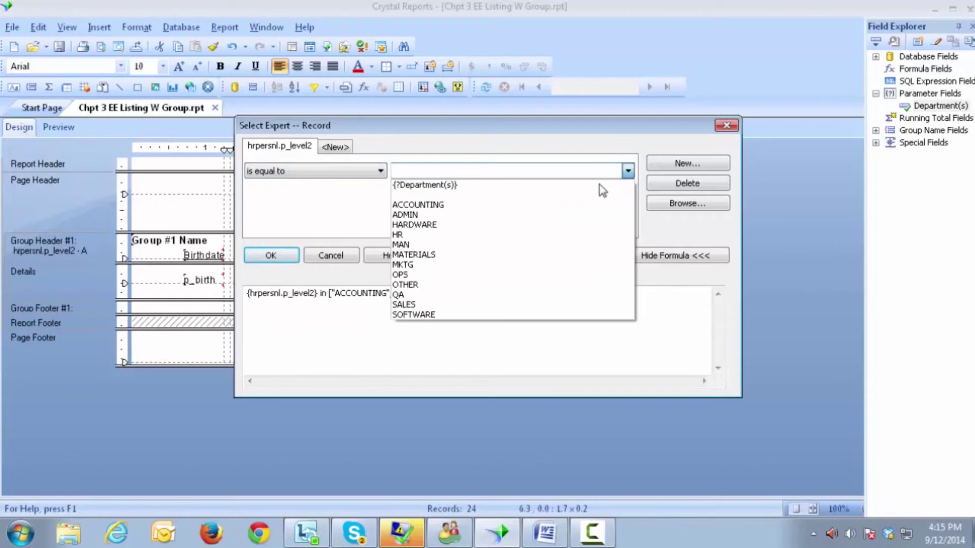
left_click(431, 185)
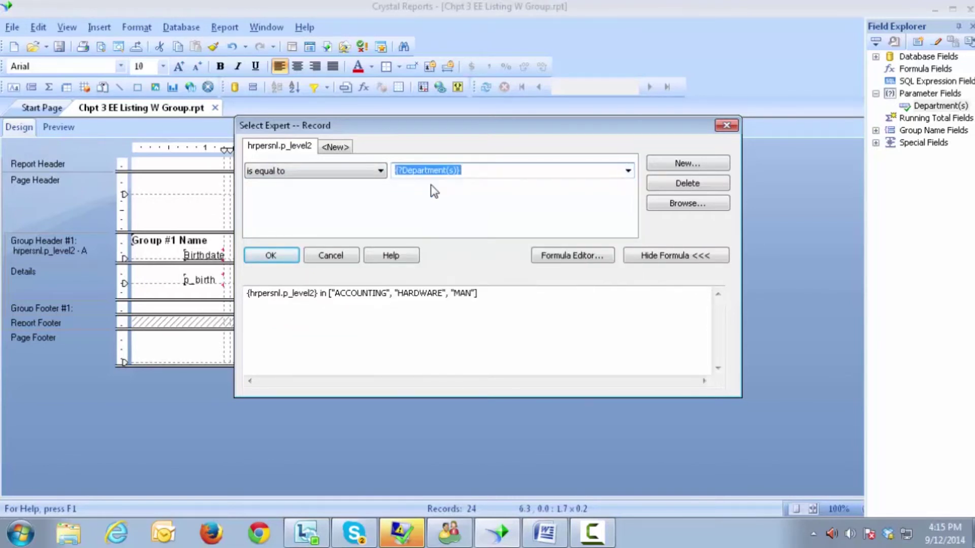
left_click(274, 258)
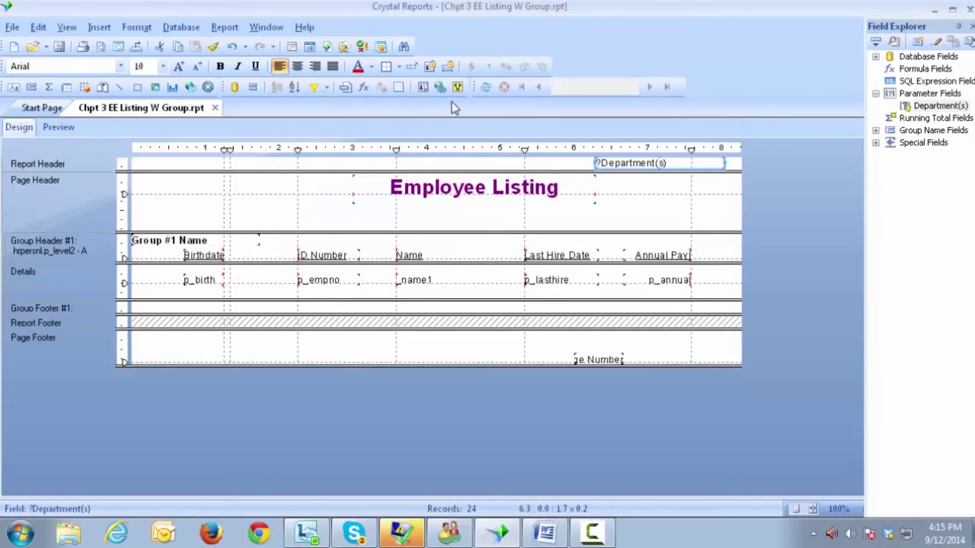
Refresh the report data, choosing to be prompted for new parameter values
left_click(487, 87)
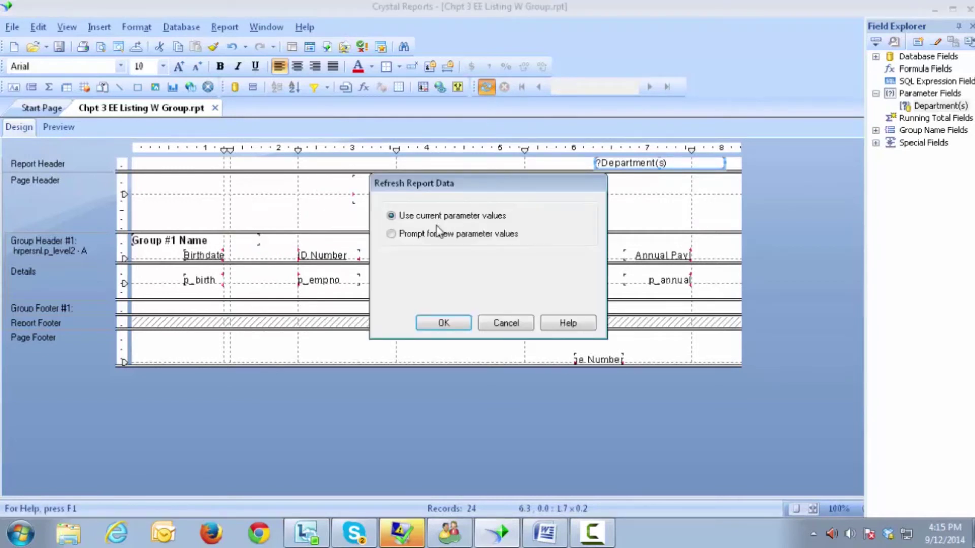
left_click(490, 234)
left_click(443, 323)
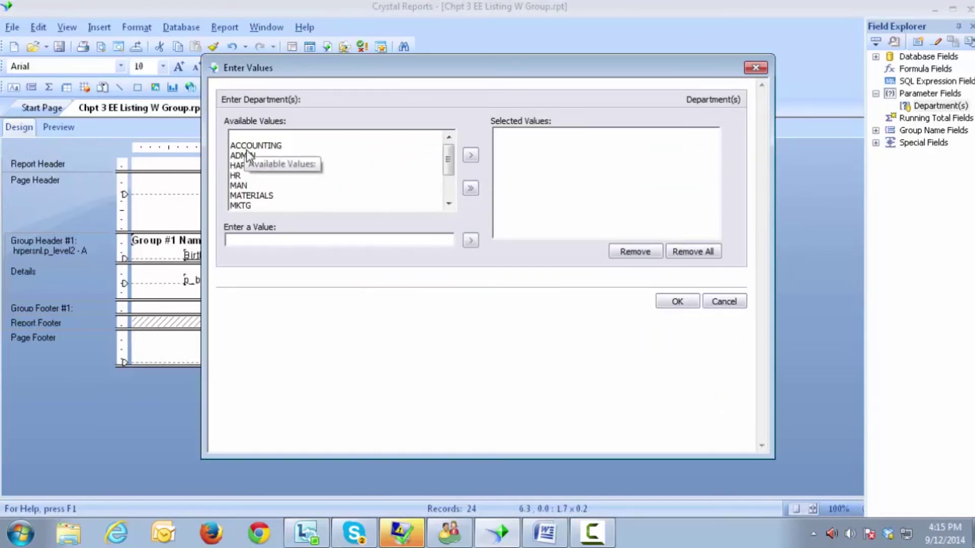
Choose MAN, MKTG and HR as Department(s) values to preview 19 records
double_click(238, 186)
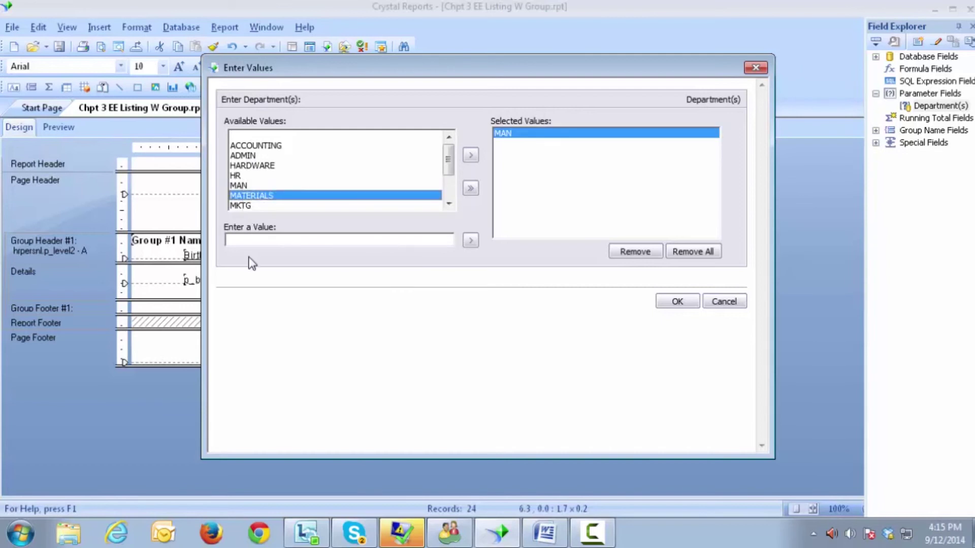
double_click(243, 206)
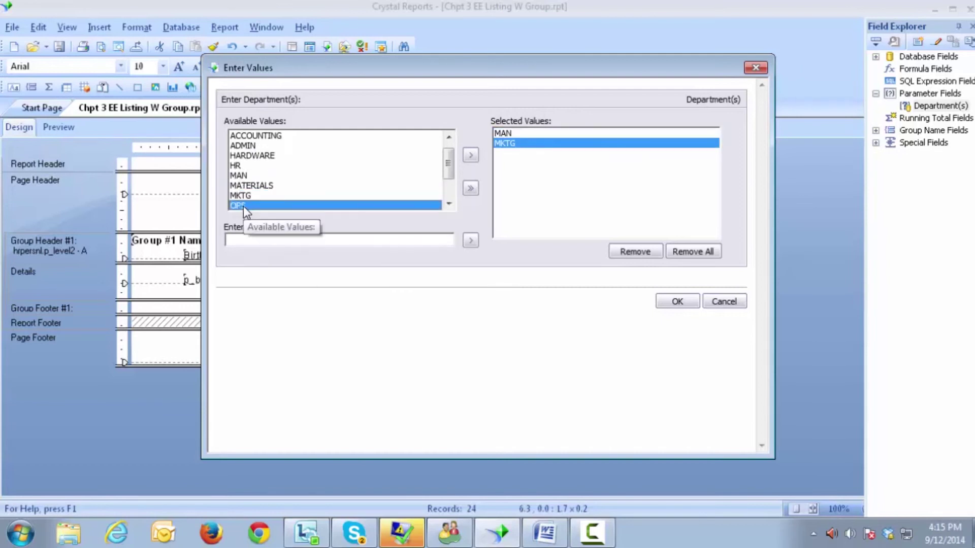
left_click(246, 164)
double_click(245, 163)
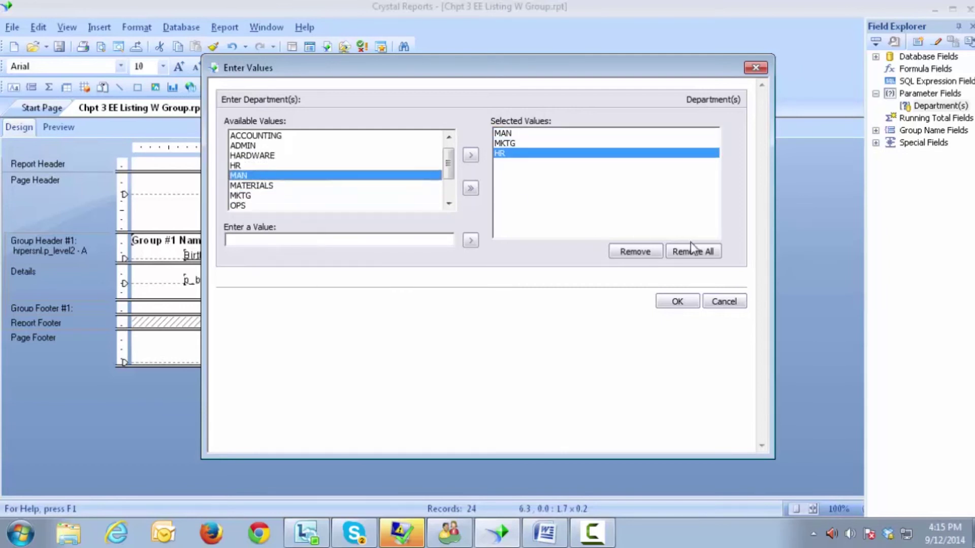
left_click(679, 303)
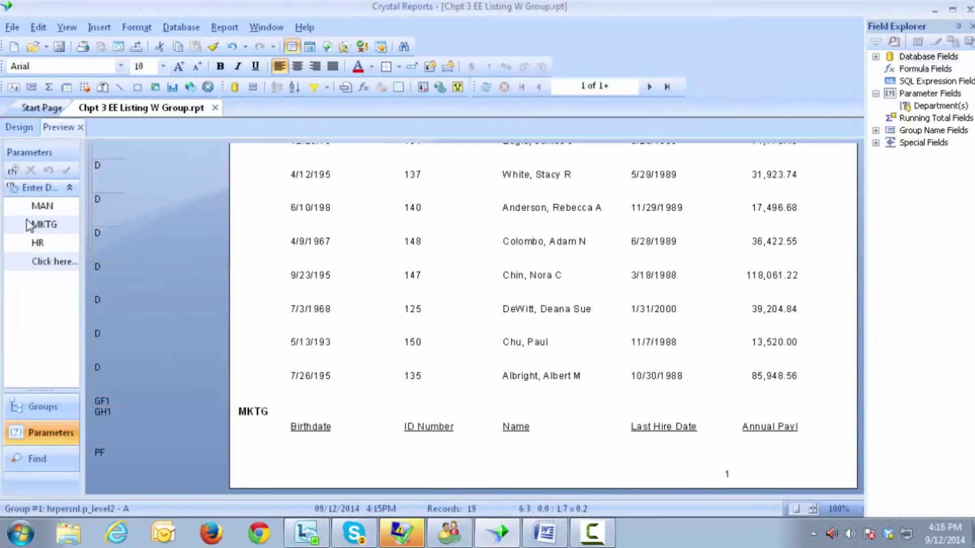